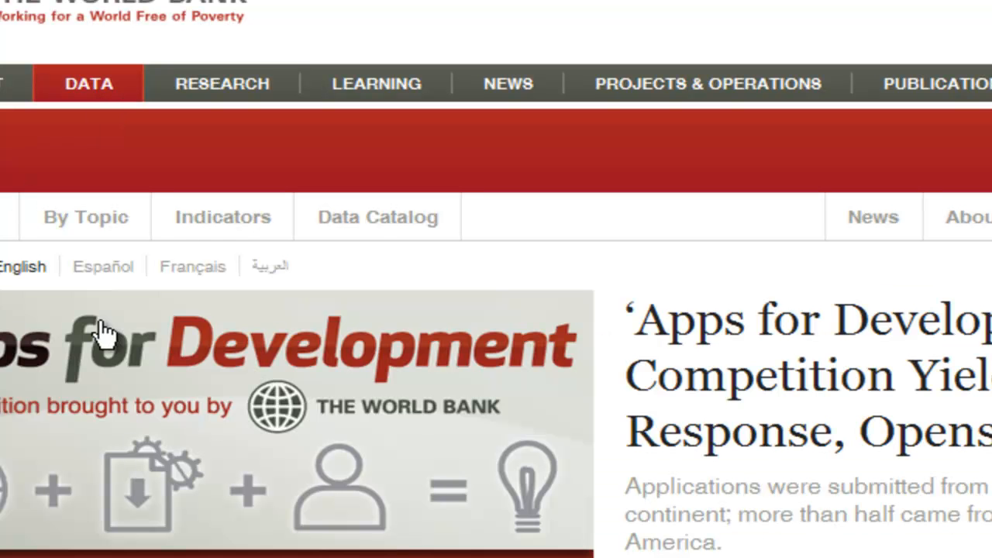
Open the Data Catalog and launch the World Development Indicators & Global Development Finance databank
click(371, 220)
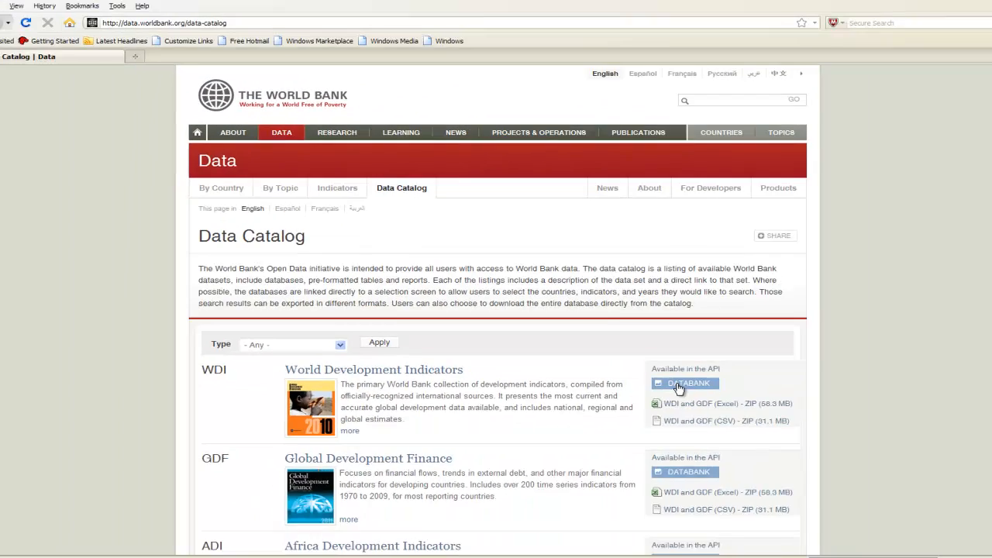
click(684, 384)
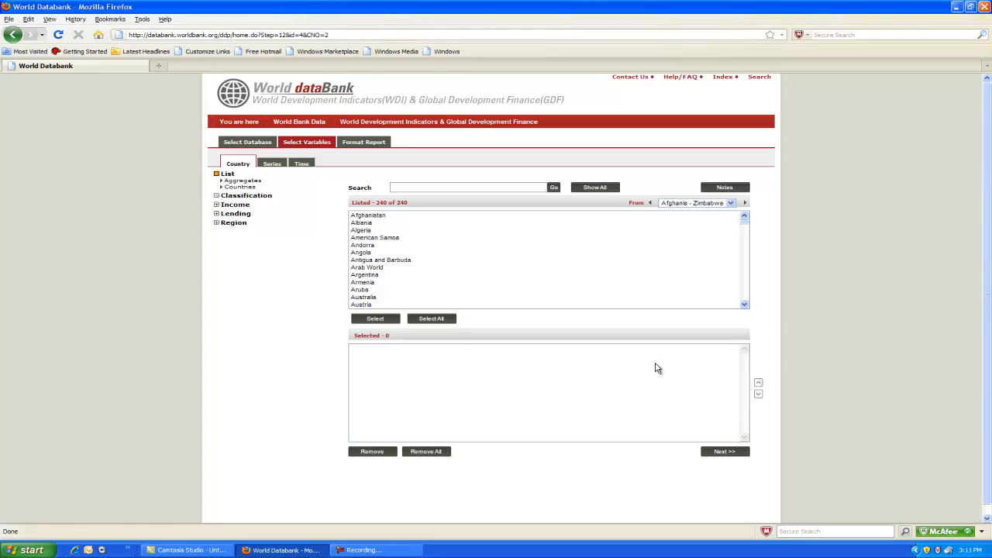
Add Ghana to the selected countries
click(557, 268)
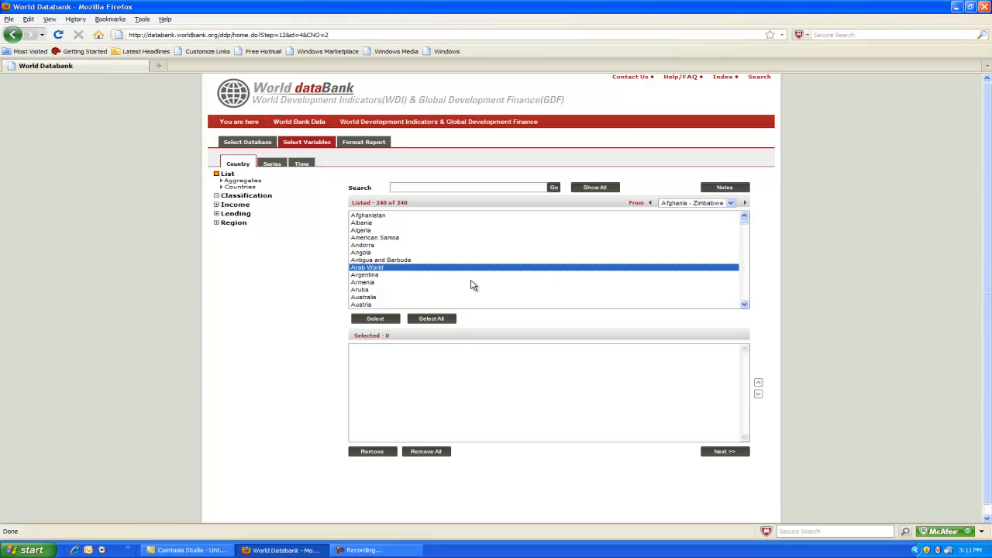
scroll(470, 285, down, 8)
scroll(470, 285, down, 4)
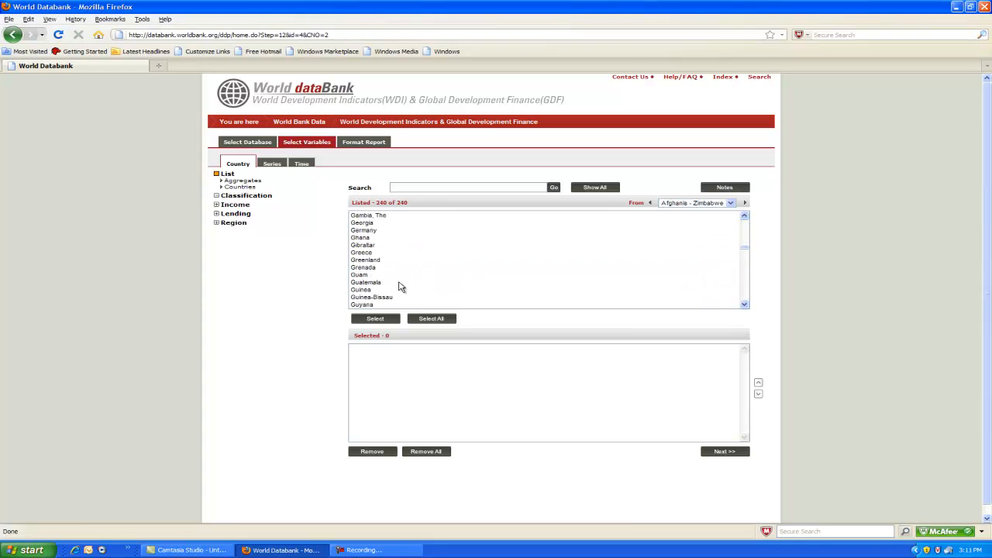
click(365, 239)
click(387, 321)
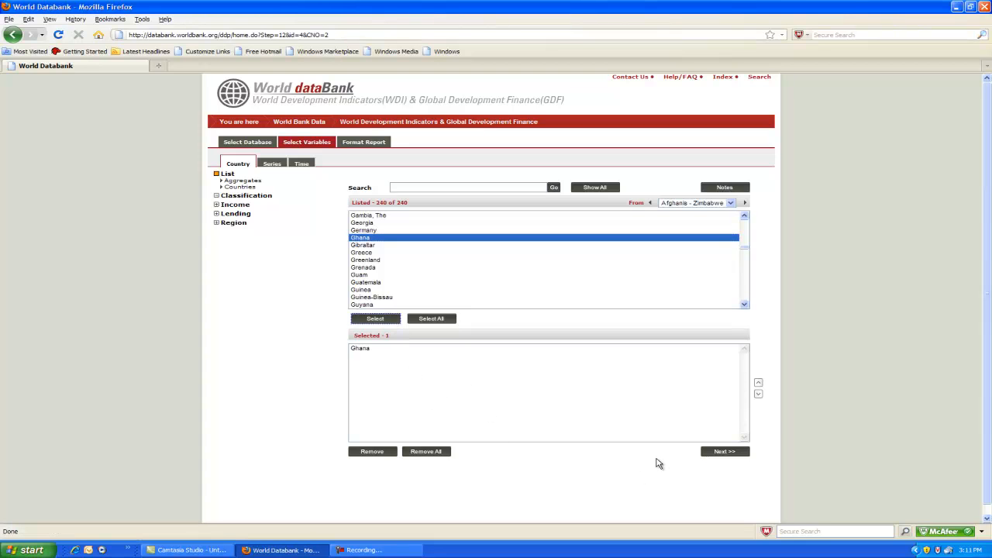
Move on to series selection and search the series list for GNI
click(722, 453)
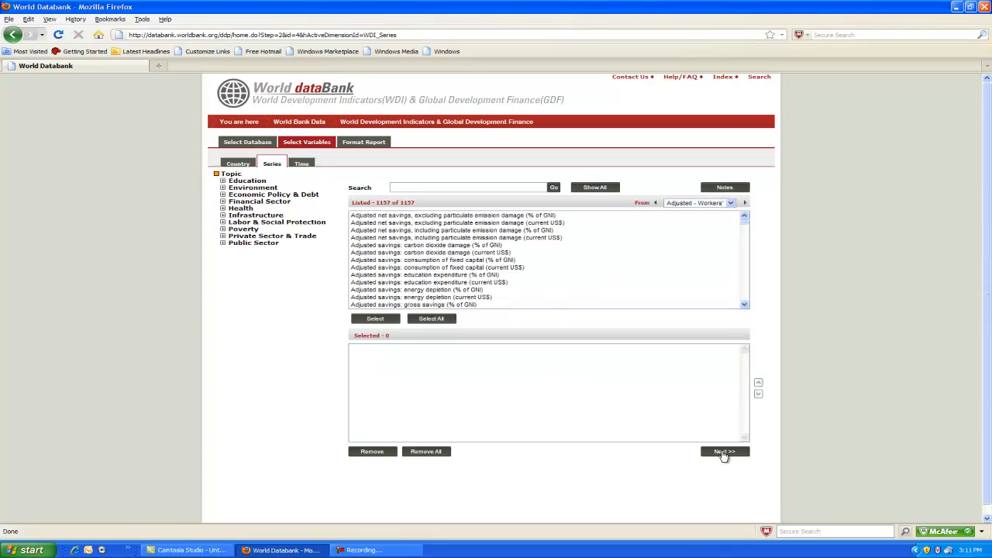
click(410, 186)
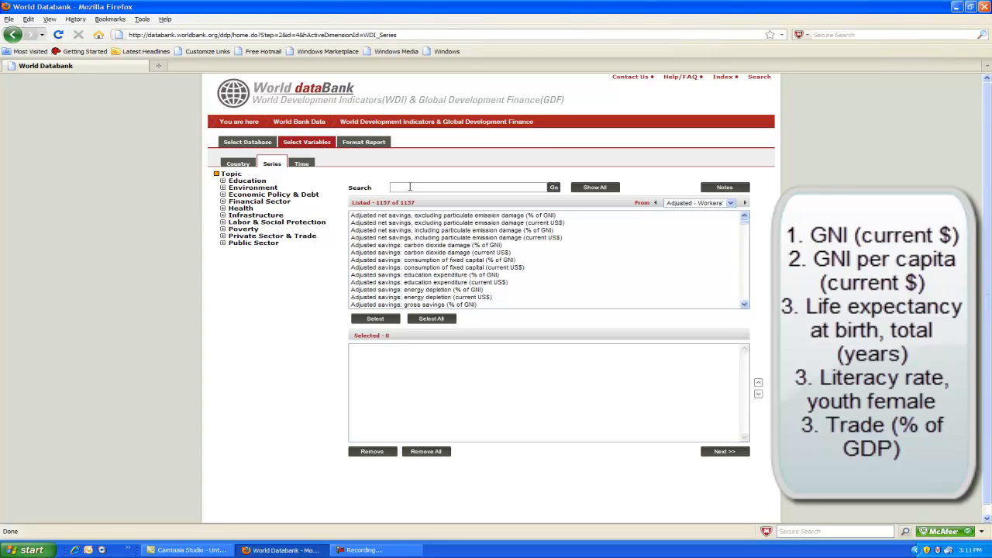
click(410, 187)
click(410, 186)
text(GNI)
click(552, 188)
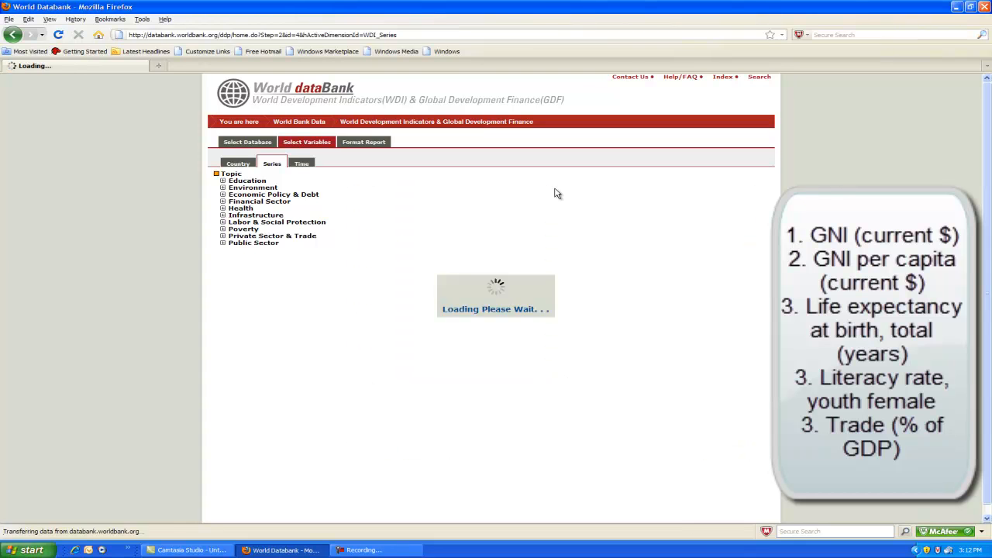
Add GNI (current US$) and GNI per capita, Atlas method (current US$) to the selected series
scroll(518, 276, down, 2)
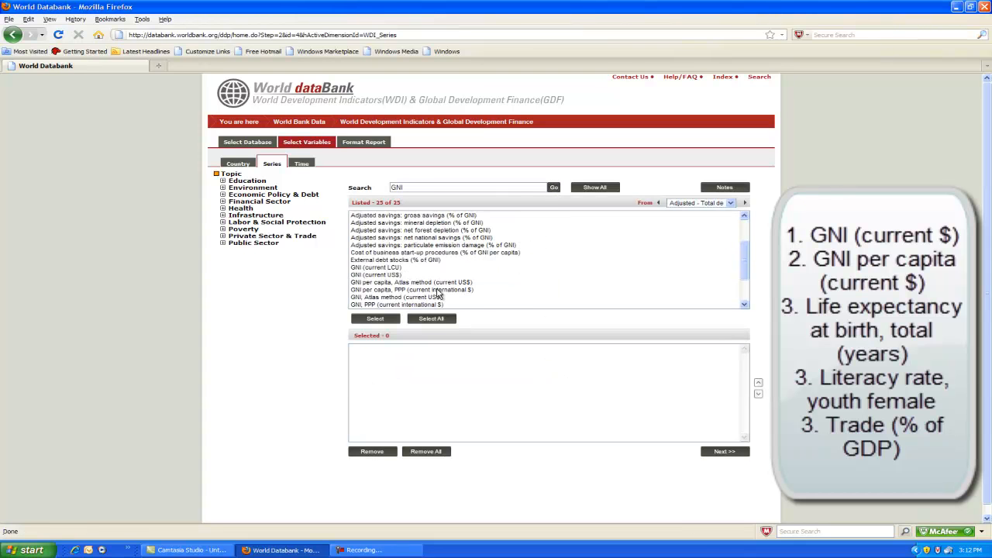
click(373, 275)
click(386, 318)
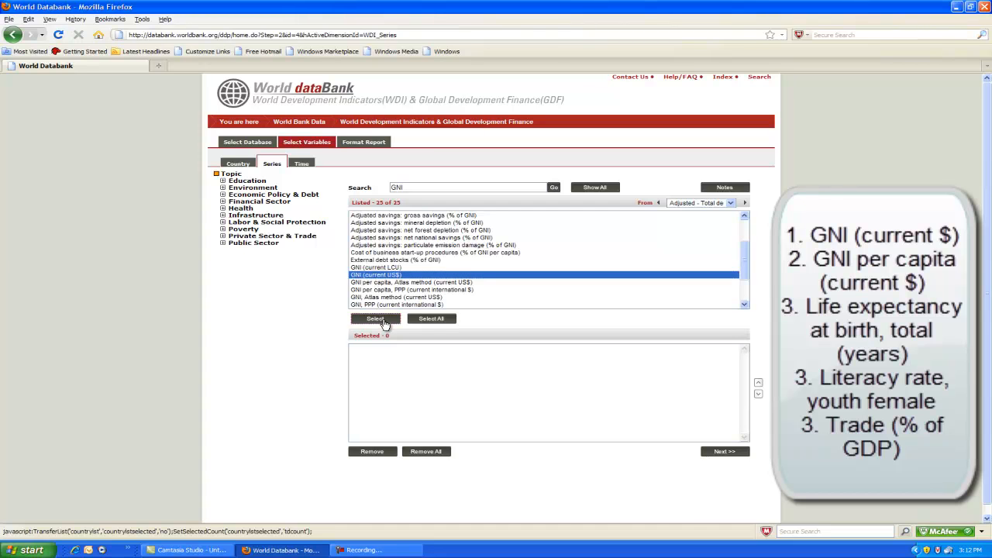
click(385, 283)
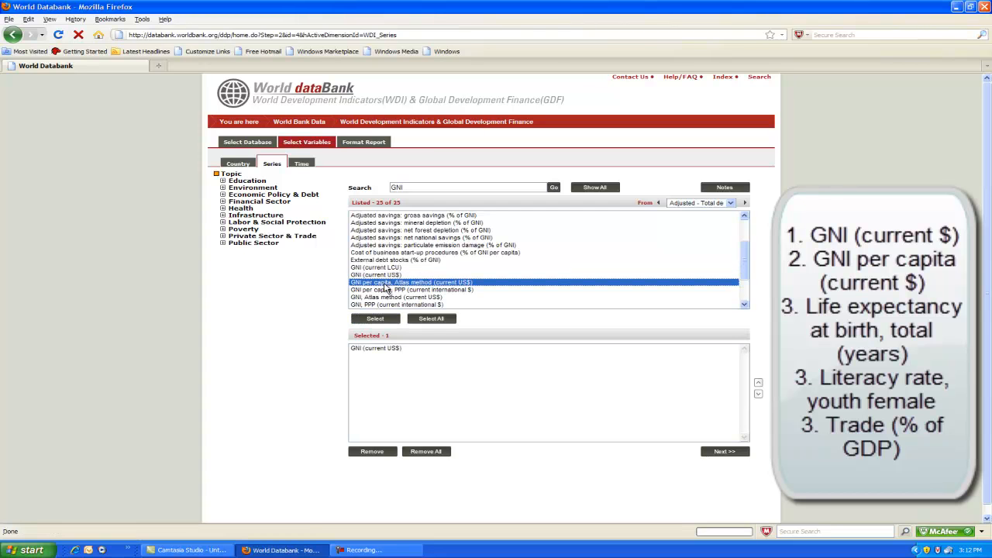
click(380, 320)
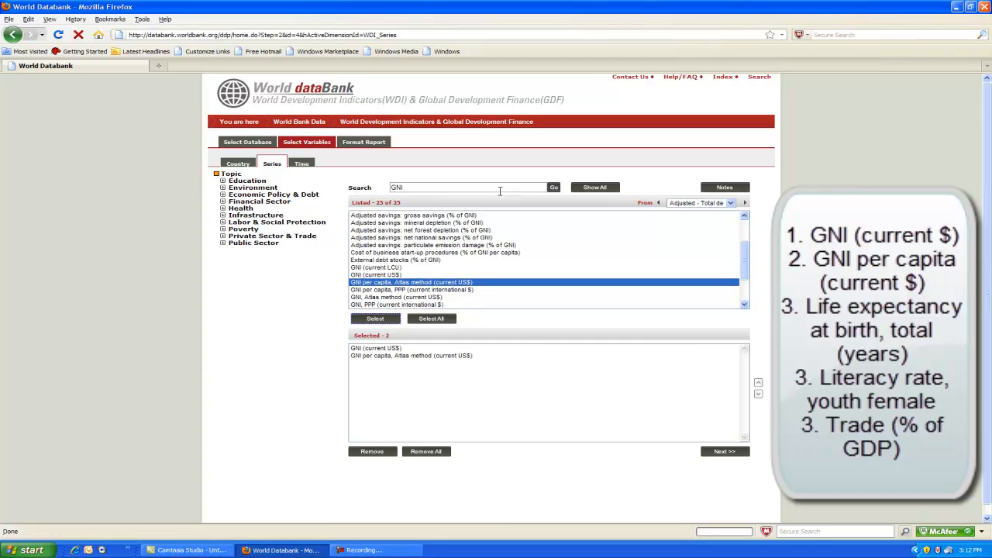
Search for life expectancy and add Life expectancy at birth, total (years) to the selected series
drag(434, 189, 378, 187)
text(life expectancy)
key(Return)
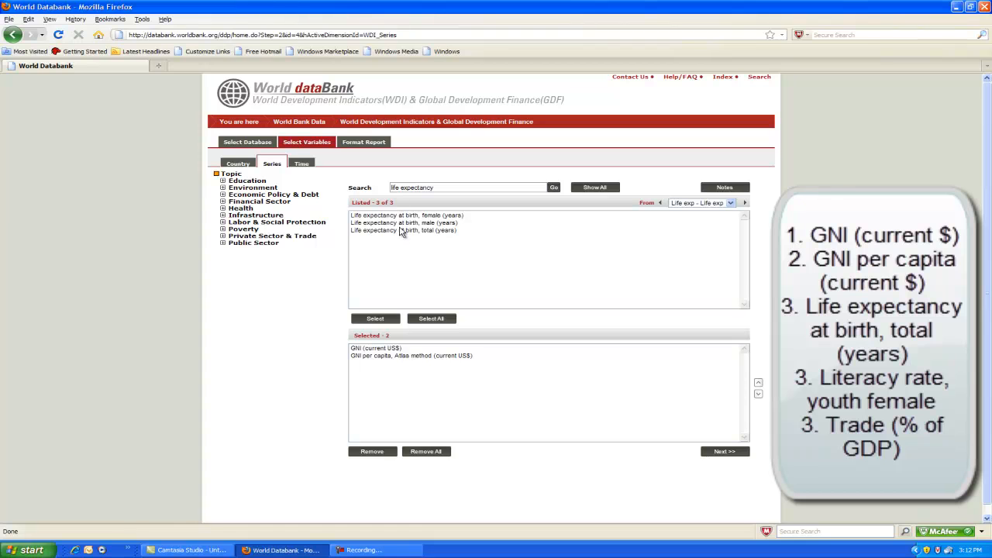
click(399, 233)
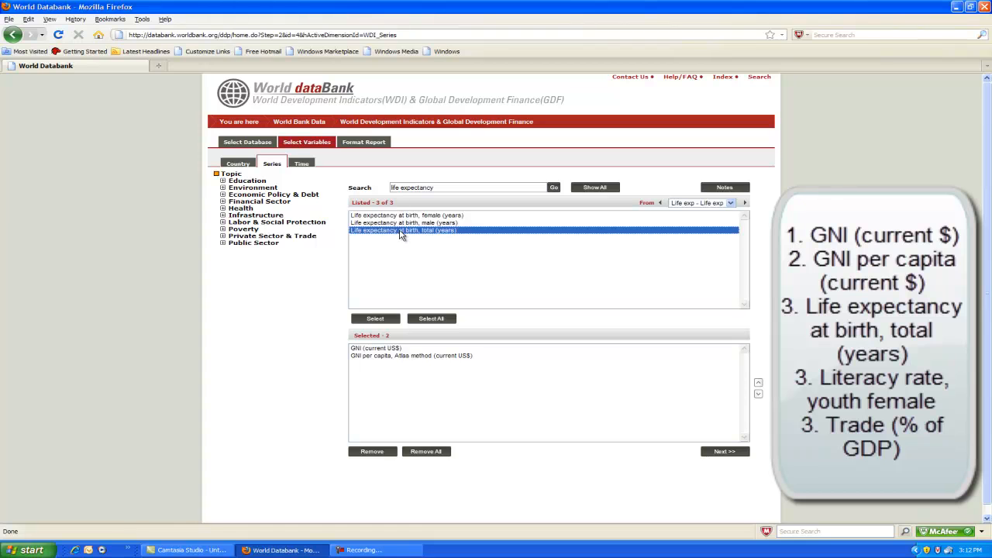
click(375, 320)
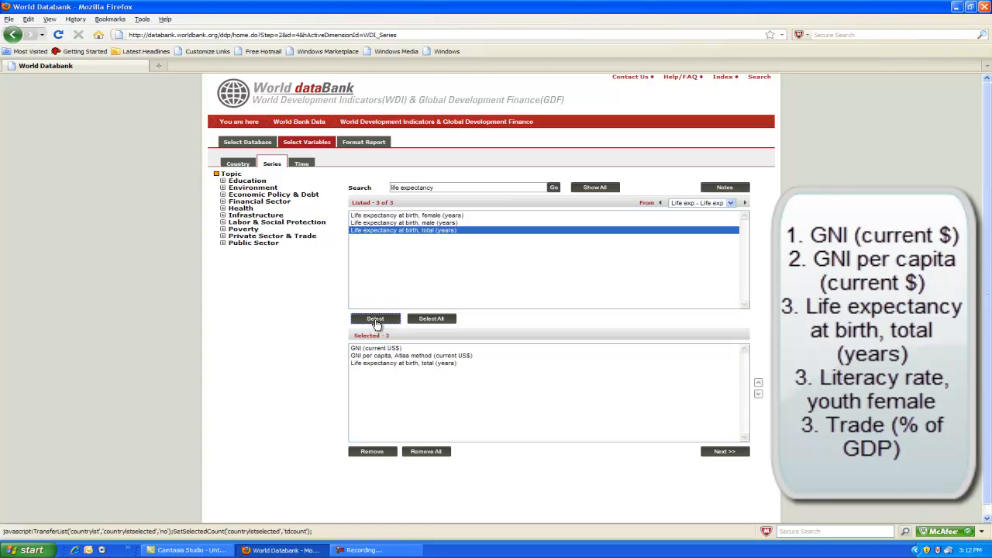
Search for literacy and add Literacy rate, youth female (% of females ages 15-24) to the selected series
key(BackSpace)
key(BackSpace)
key(BackSpace)
key(BackSpace)
key(BackSpace)
key(BackSpace)
key(BackSpace)
key(BackSpace)
key(BackSpace)
key(BackSpace)
key(BackSpace)
key(BackSpace)
key(BackSpace)
key(BackSpace)
text(literacy)
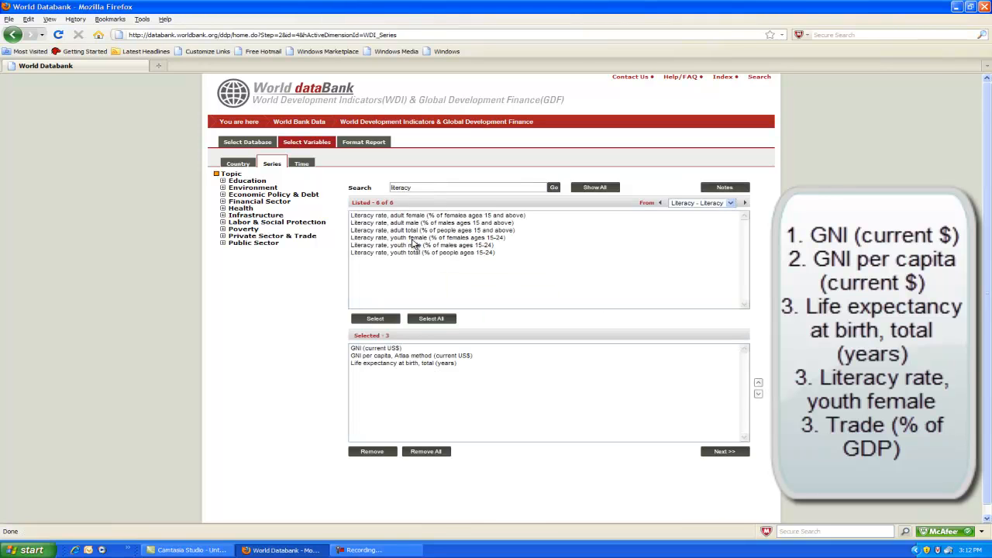
click(412, 238)
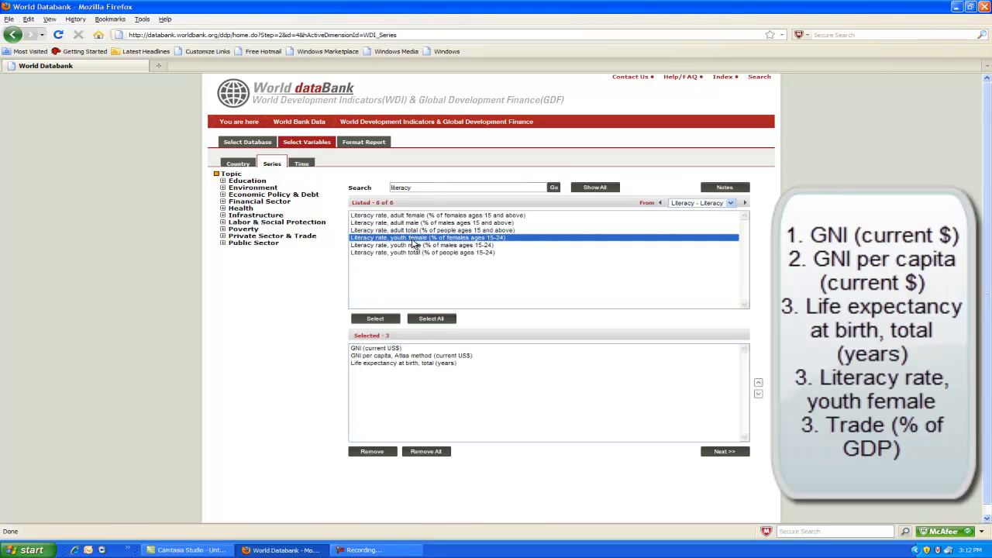
click(375, 320)
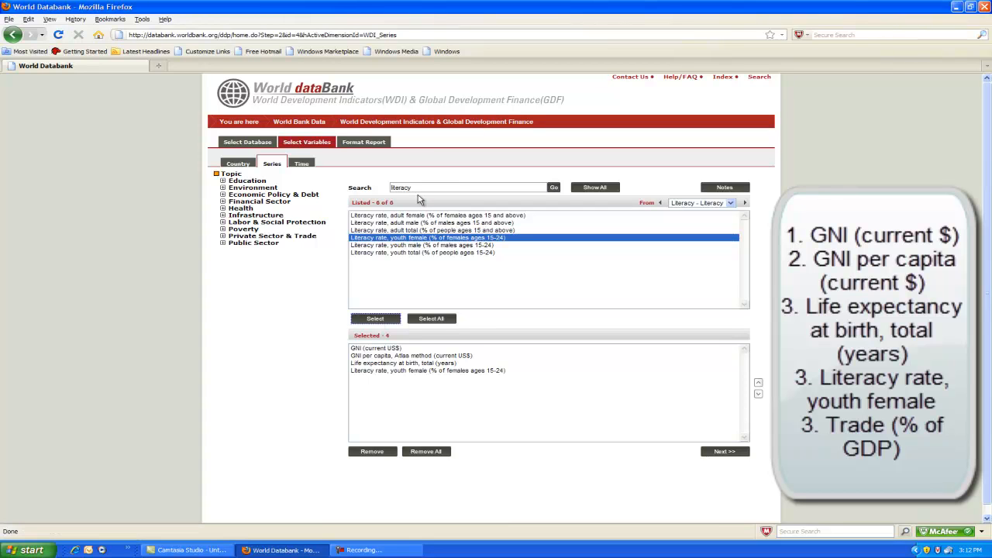
Search for trade and add Trade (% of GDP) to the selected series
drag(418, 187, 384, 188)
text(trade)
click(553, 187)
scroll(387, 287, down, 10)
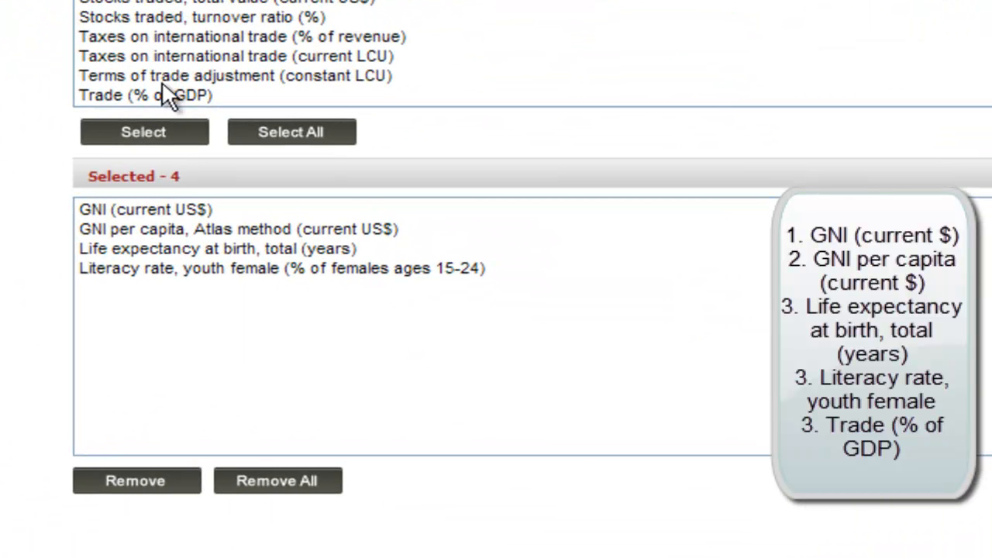
click(163, 93)
click(146, 133)
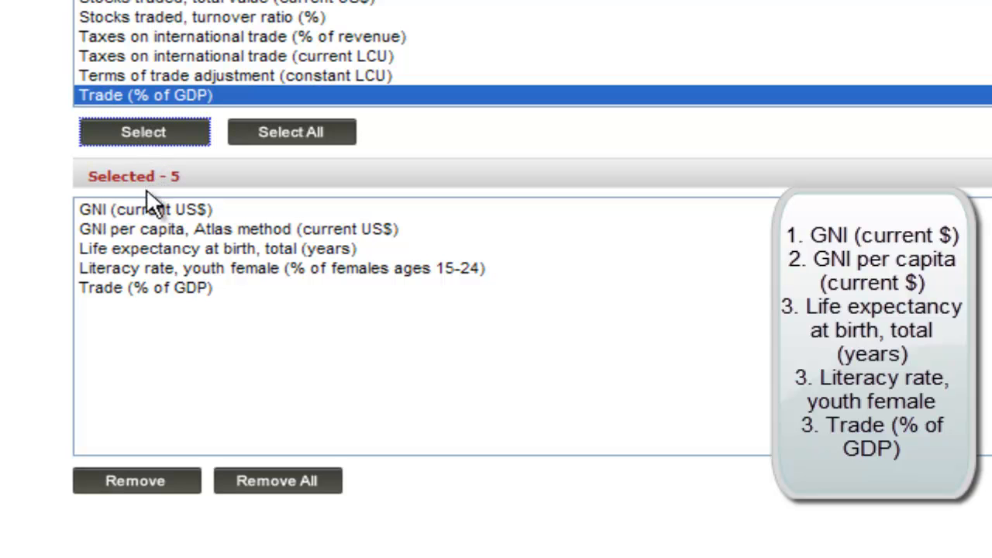
Review each of the five selected series in the selection list
click(144, 210)
click(147, 228)
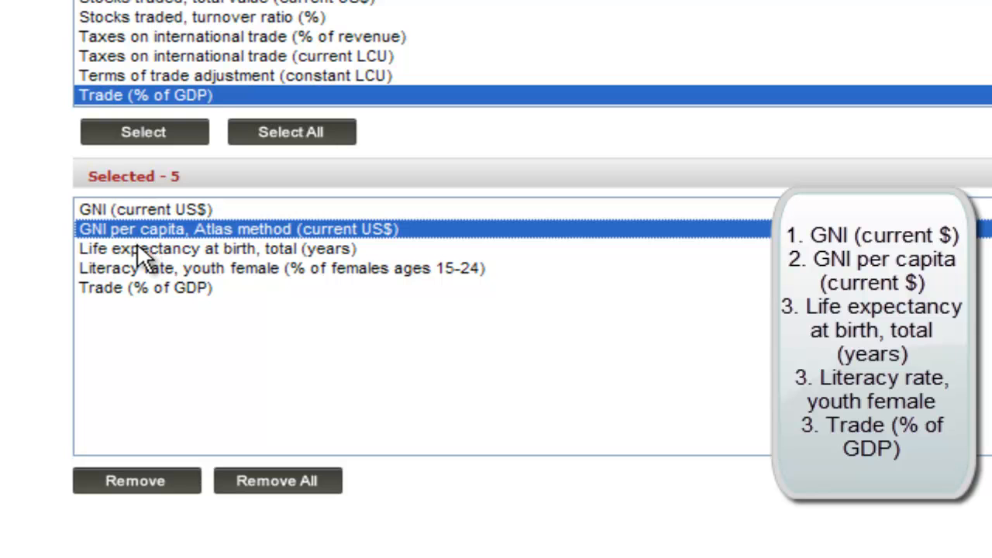
click(138, 249)
click(137, 267)
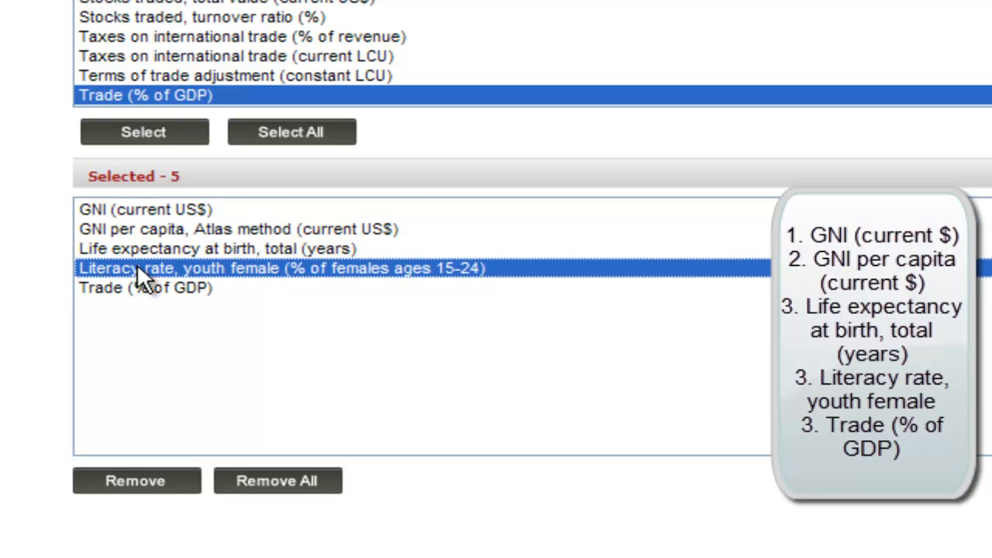
click(105, 288)
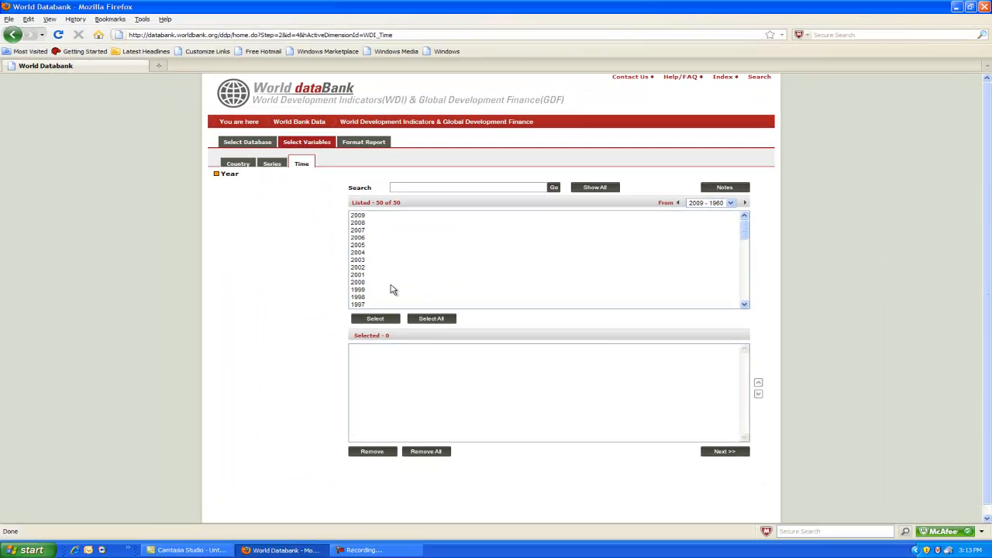
On the Time tab, select the years 1990 through 2009
scroll(391, 289, down, 3)
click(369, 291)
scroll(416, 292, up, 3)
scroll(409, 269, down, 3)
scroll(409, 269, down, 1)
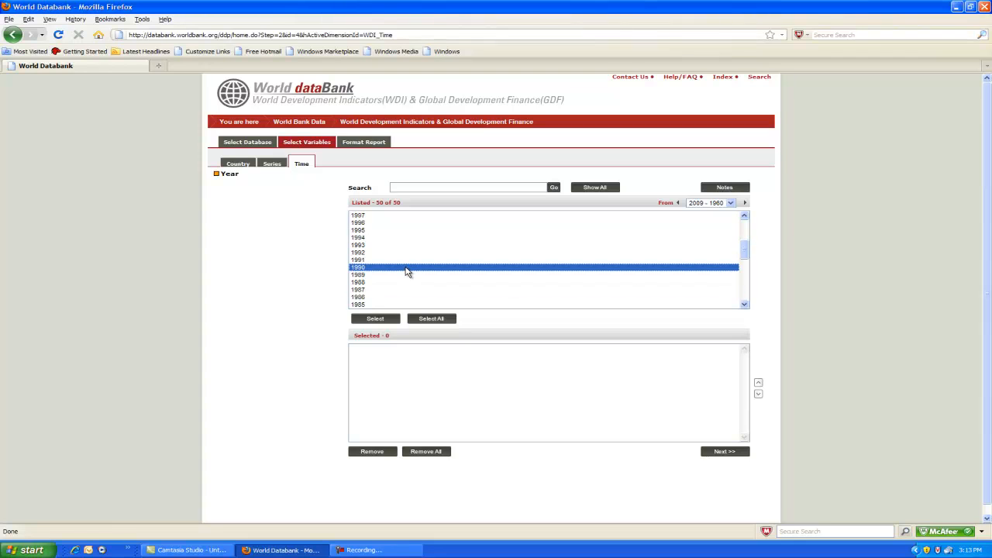
scroll(411, 273, up, 4)
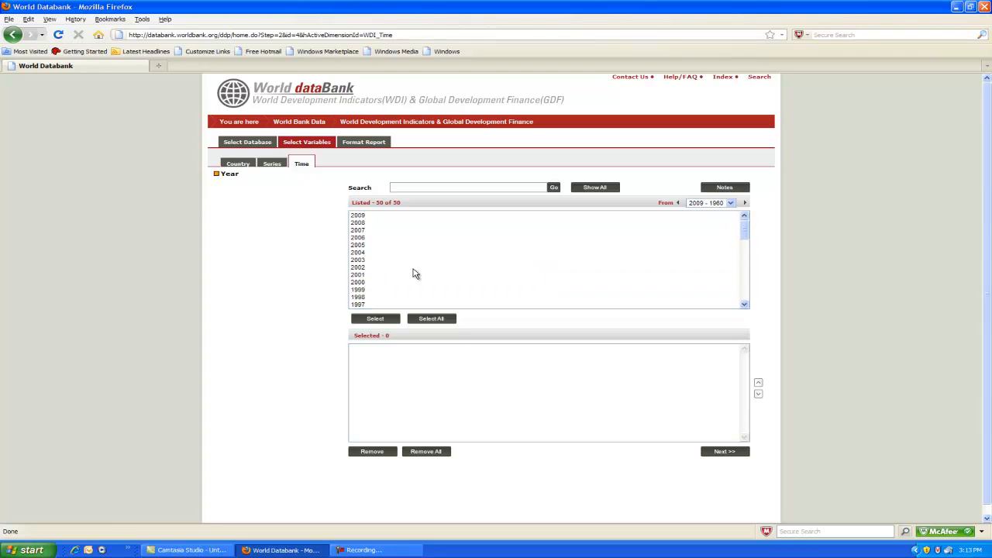
shift+click(362, 215)
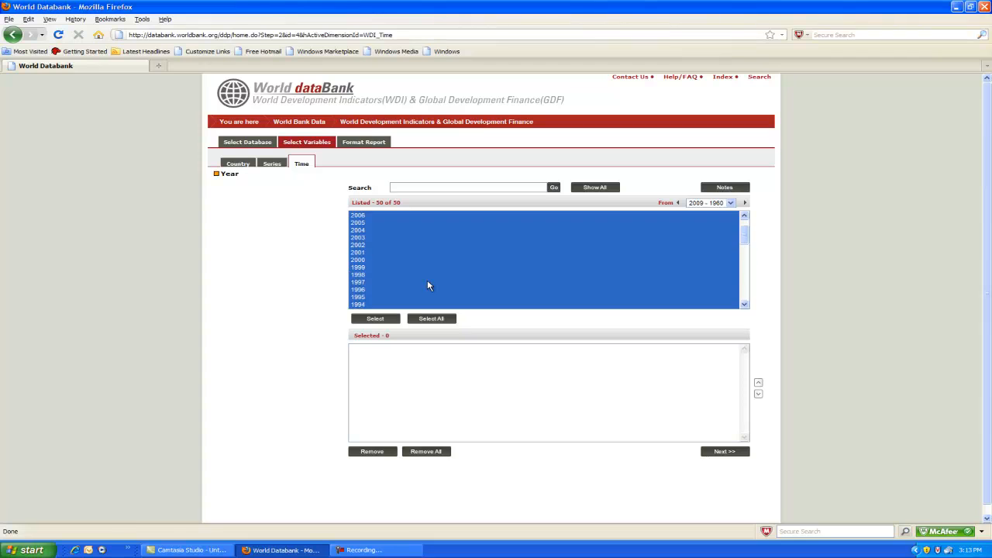
click(375, 318)
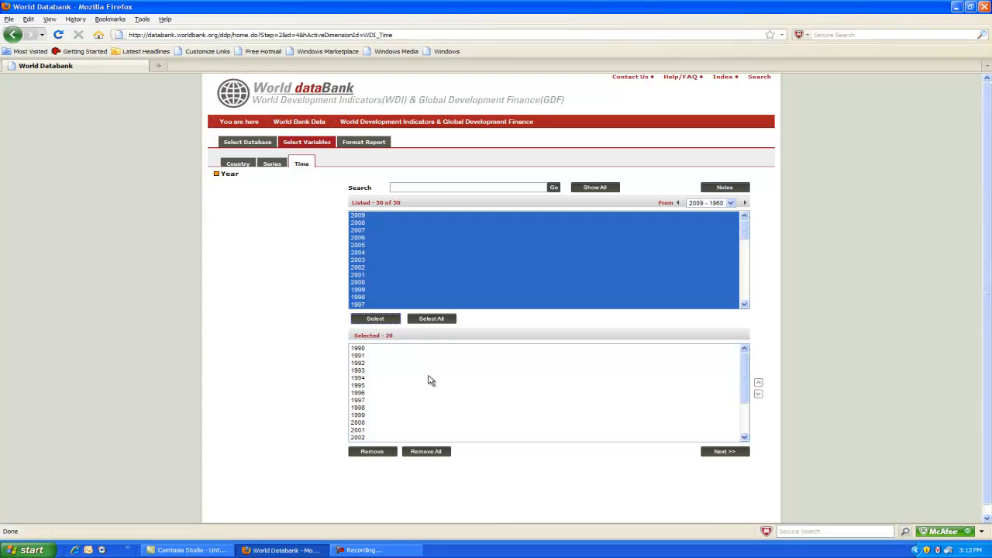
click(440, 290)
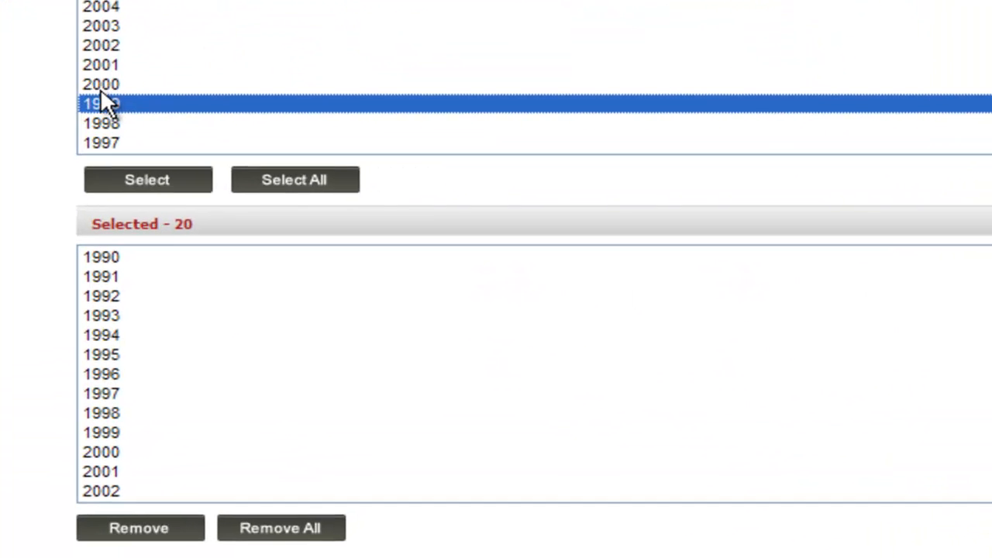
click(357, 282)
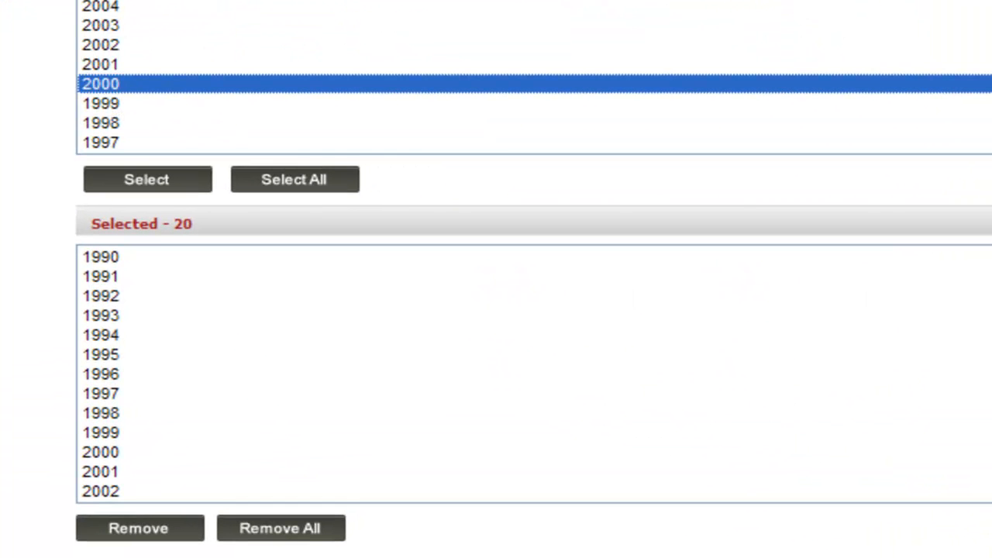
shift+click(496, 5)
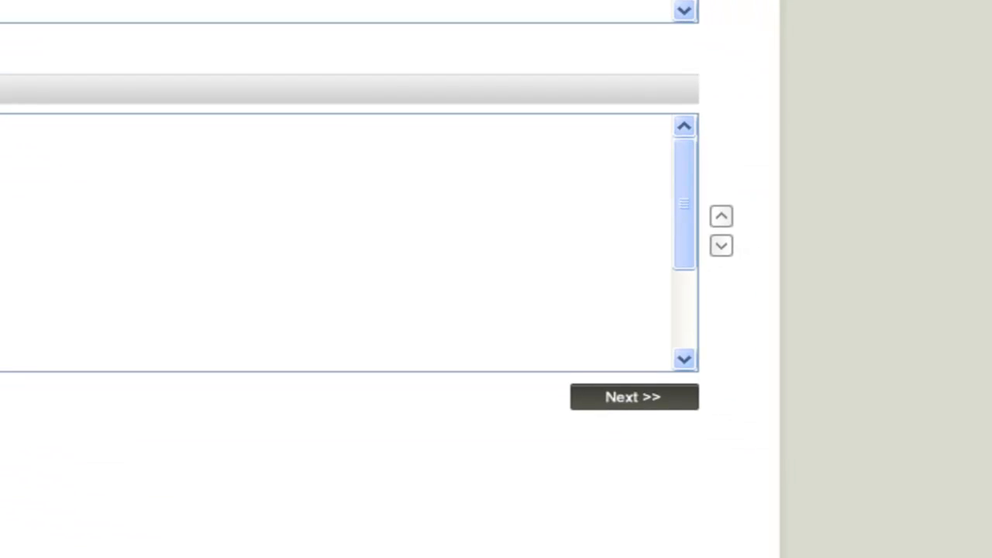
click(643, 413)
click(5, 4)
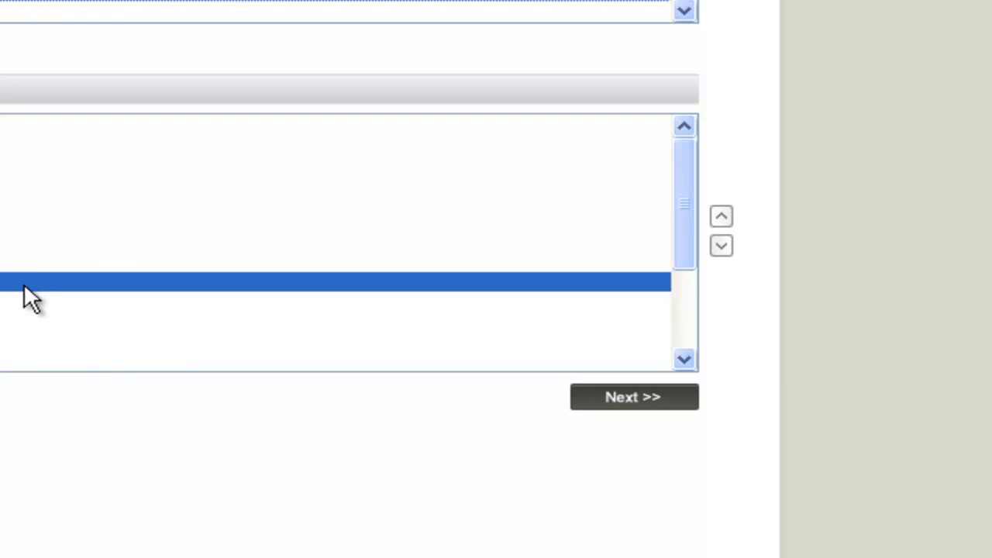
click(168, 322)
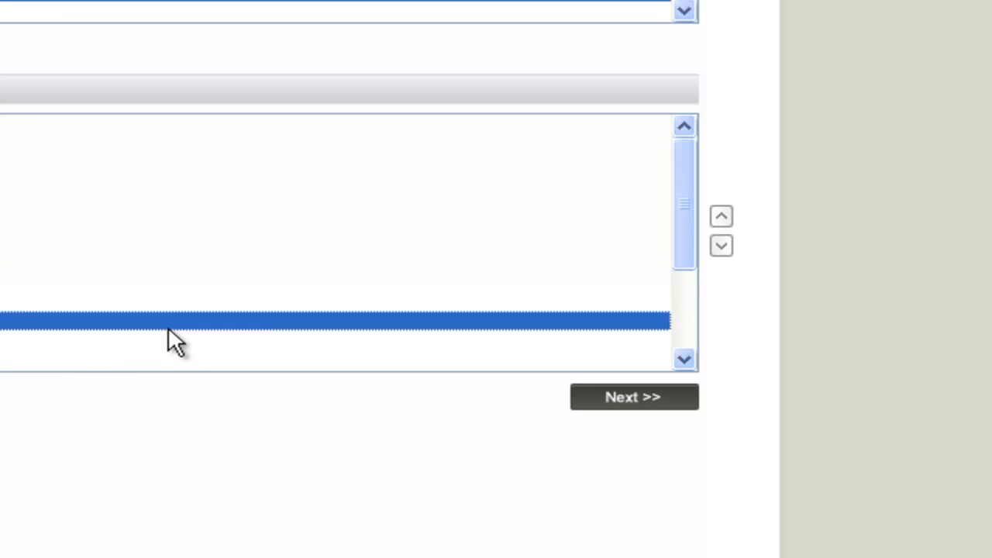
Continue to the report format stage and open the data view for the selected variables
click(620, 406)
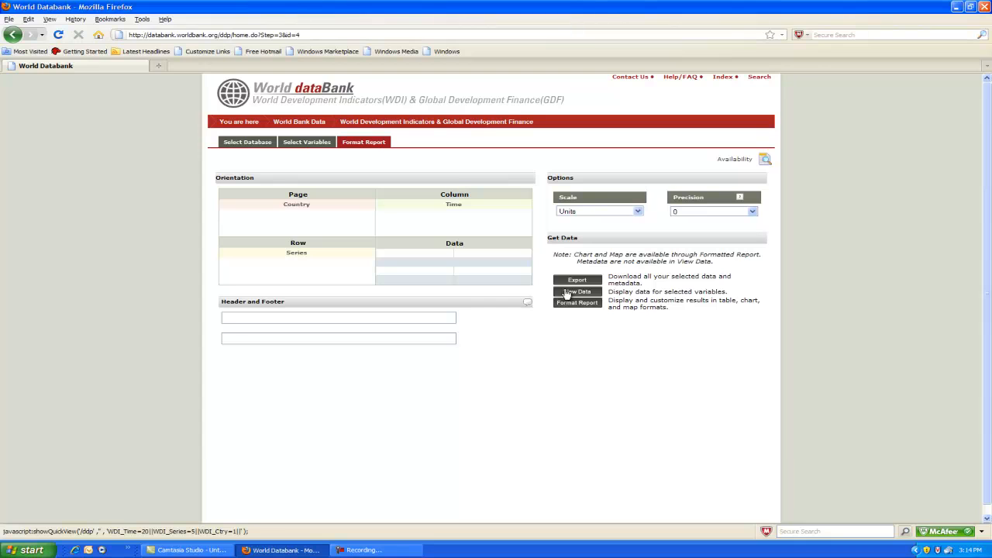
click(577, 292)
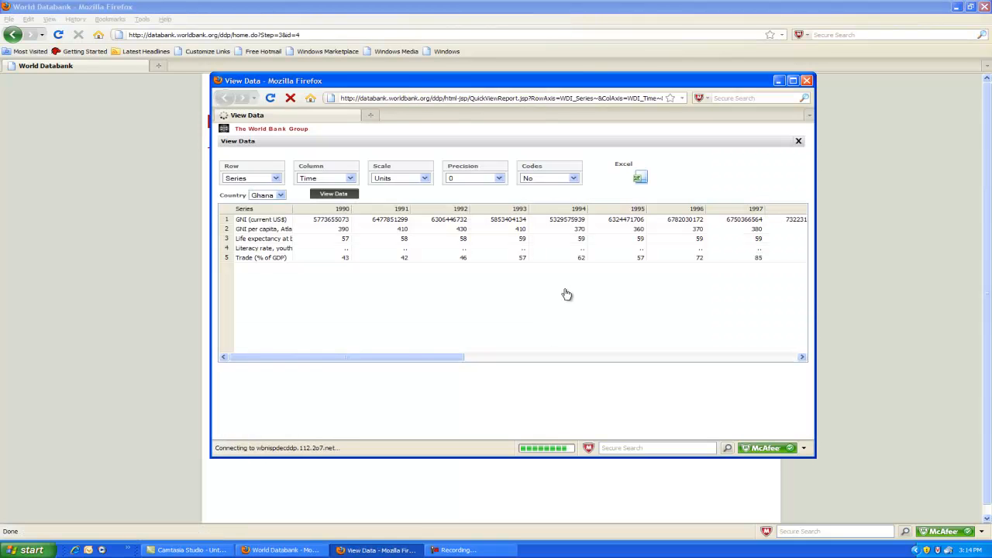
Maximize the data view window and browse the table's years and series rows
click(792, 80)
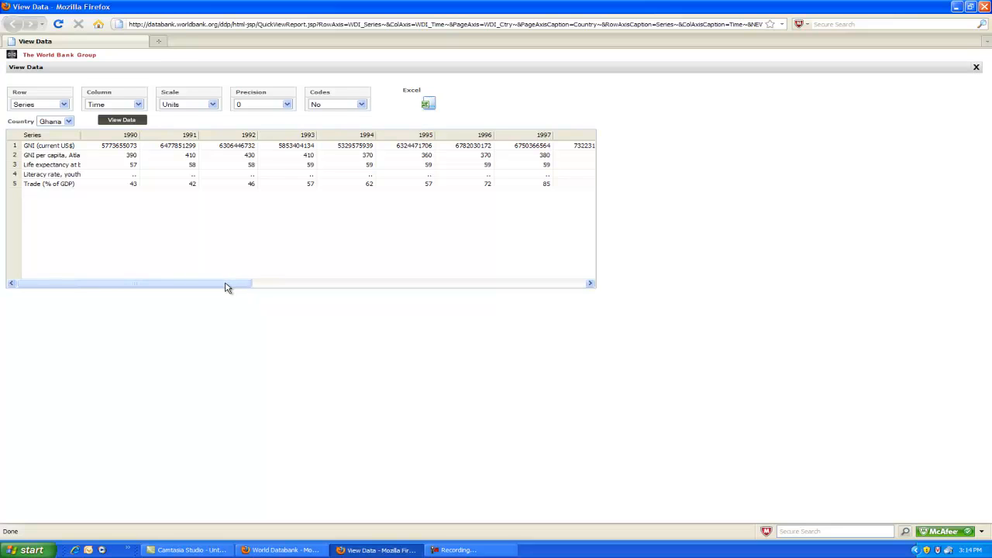
drag(212, 287, 178, 280)
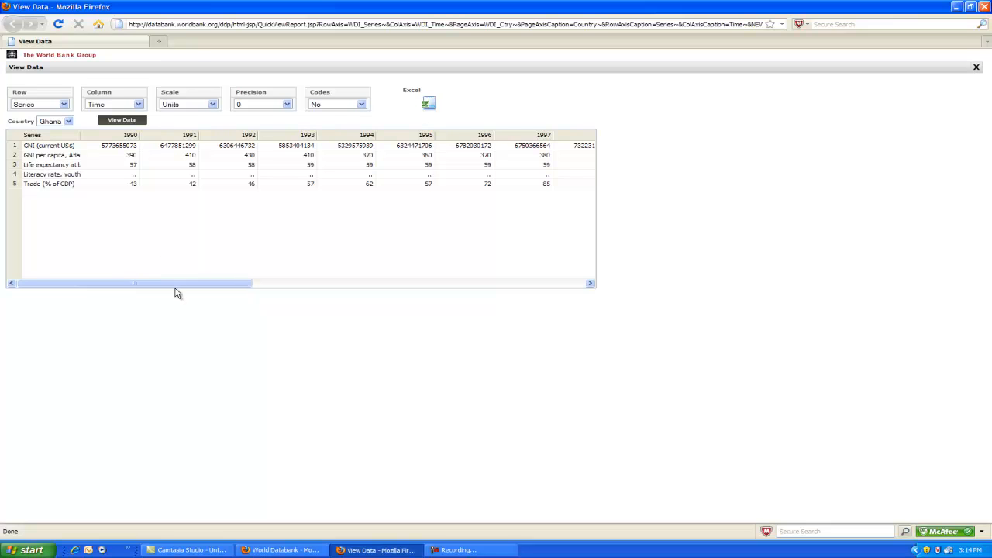
mouse_move(178, 290)
mouse_down()
mouse_move(529, 292)
mouse_move(171, 280)
mouse_up()
click(42, 169)
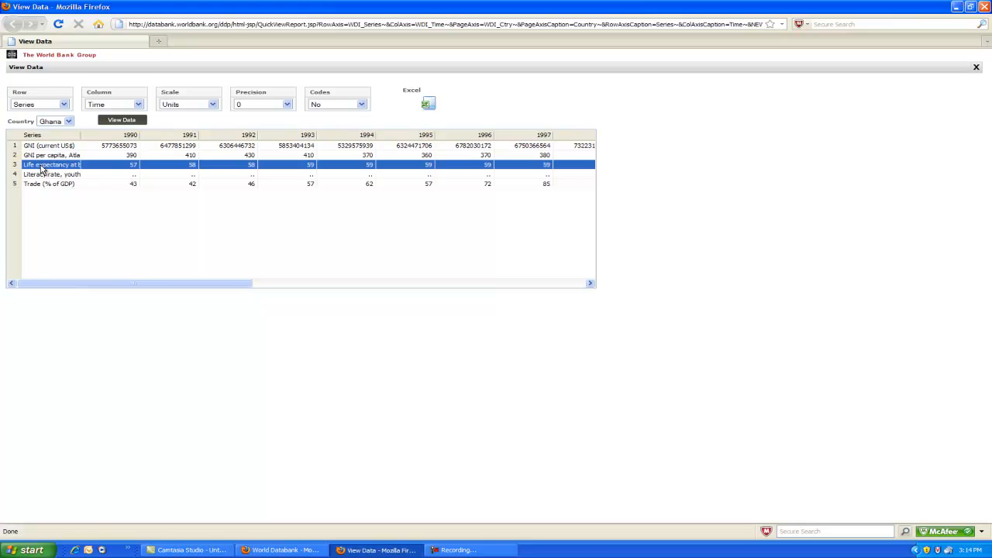
click(45, 185)
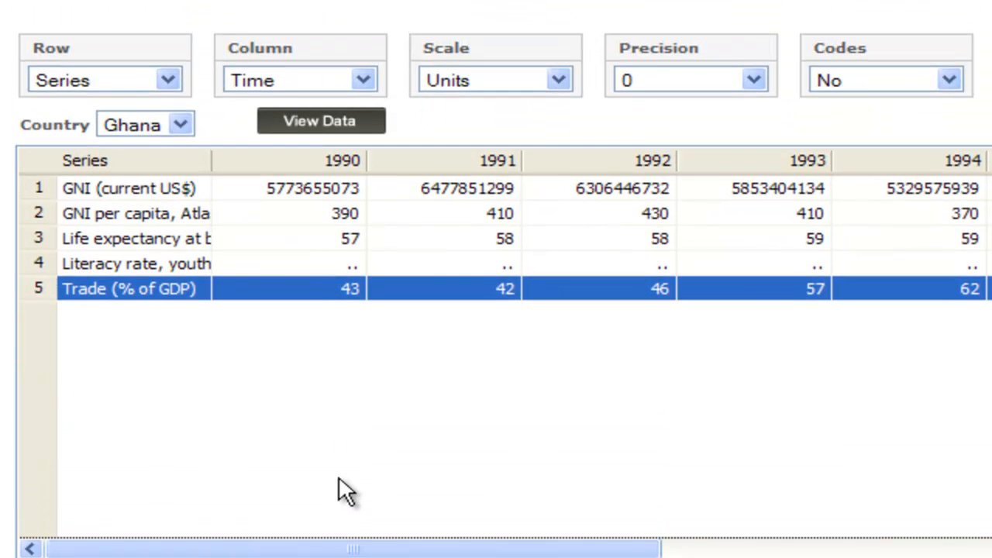
click(314, 183)
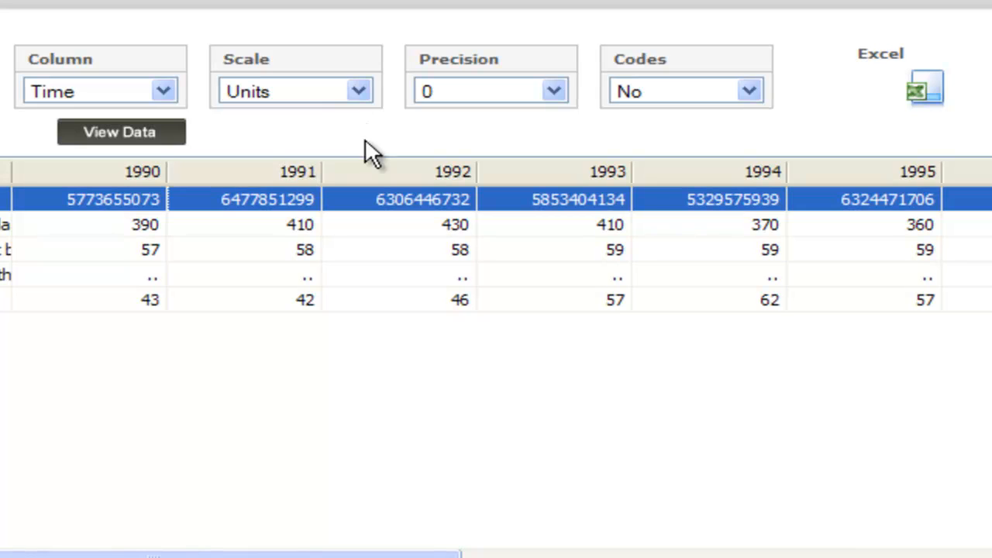
Change the scale to Millions and refresh the data view
click(357, 90)
click(290, 159)
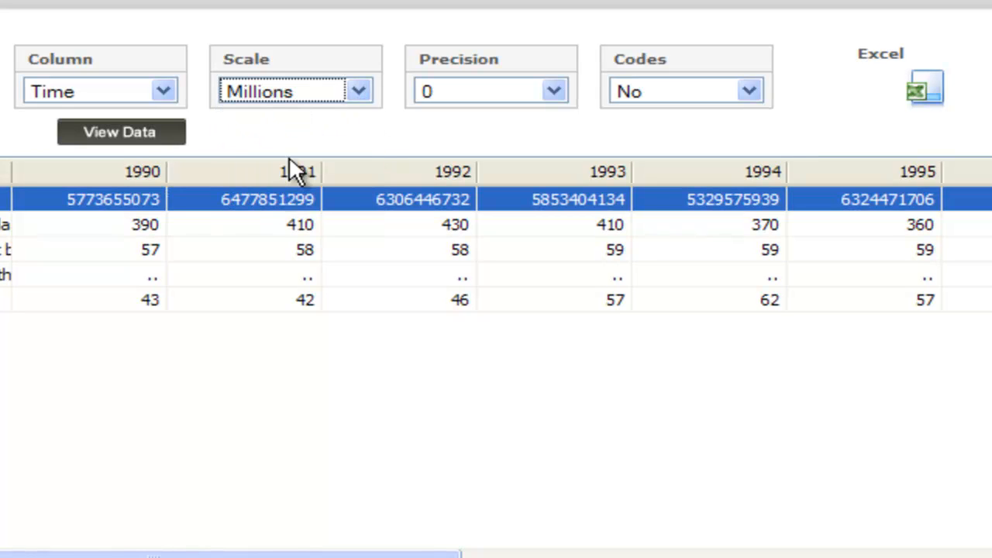
click(137, 133)
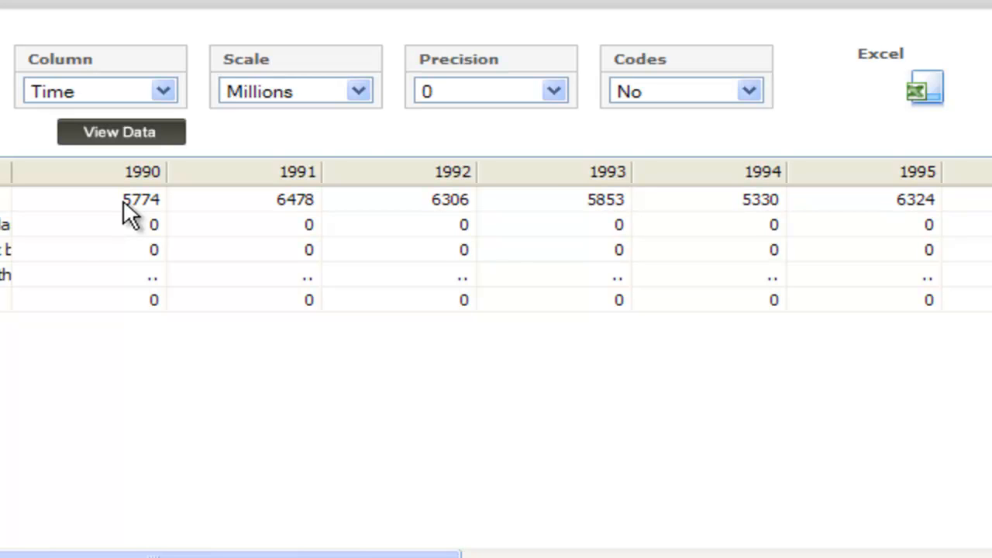
Set the scale back to Units and refresh the data view
click(356, 91)
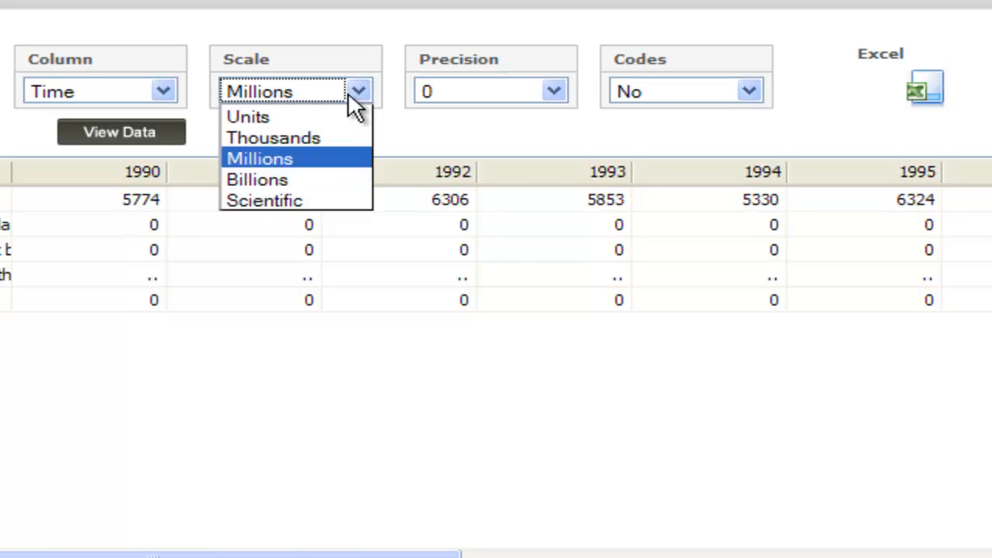
click(317, 122)
click(101, 143)
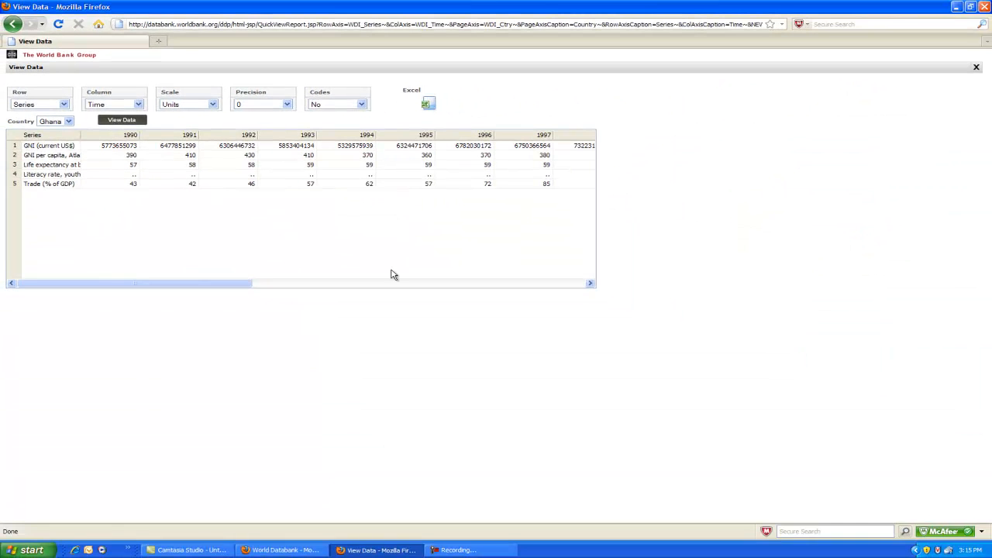
Export the report to Excel and open the downloaded zip file
click(427, 105)
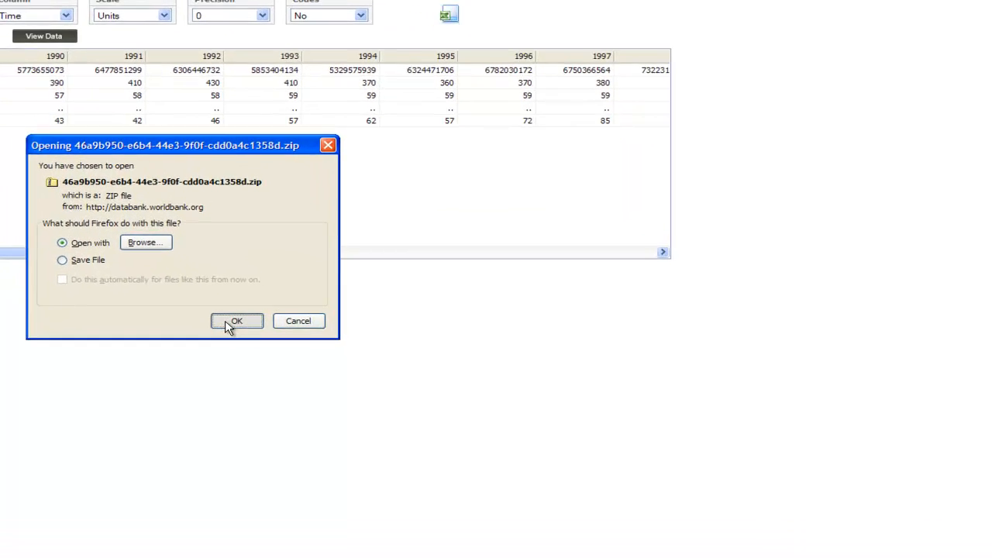
click(235, 322)
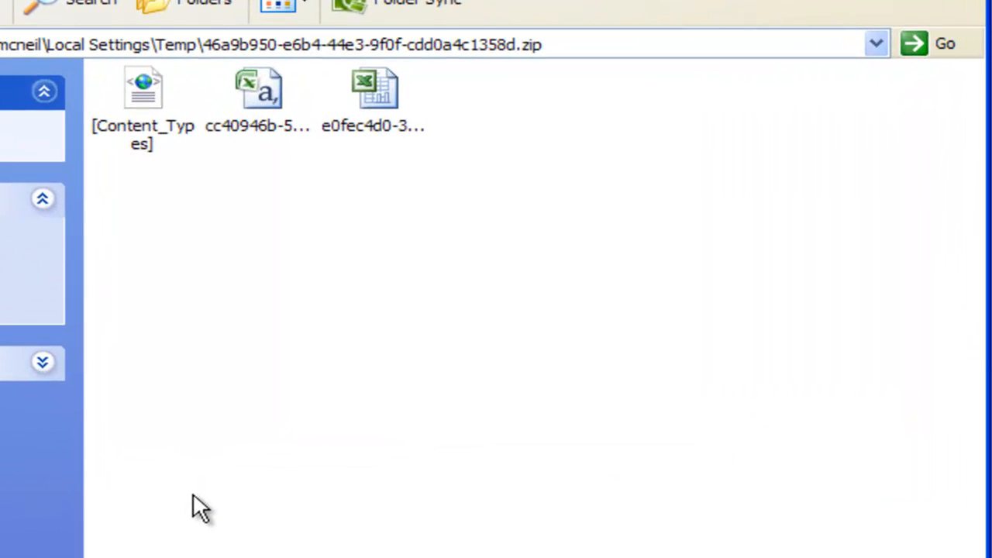
Open the Excel data file contained in the zip archive
click(264, 102)
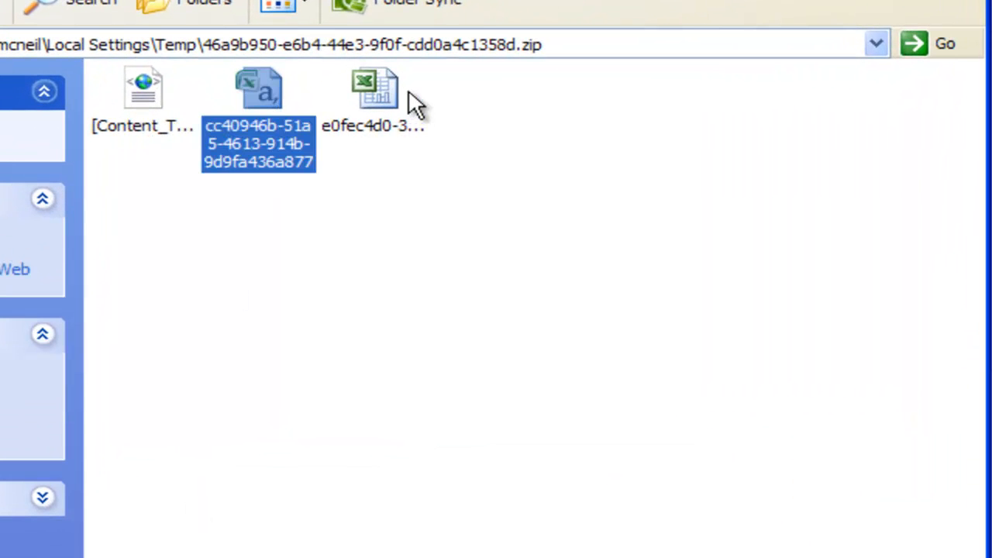
click(376, 97)
click(262, 87)
double_click(262, 88)
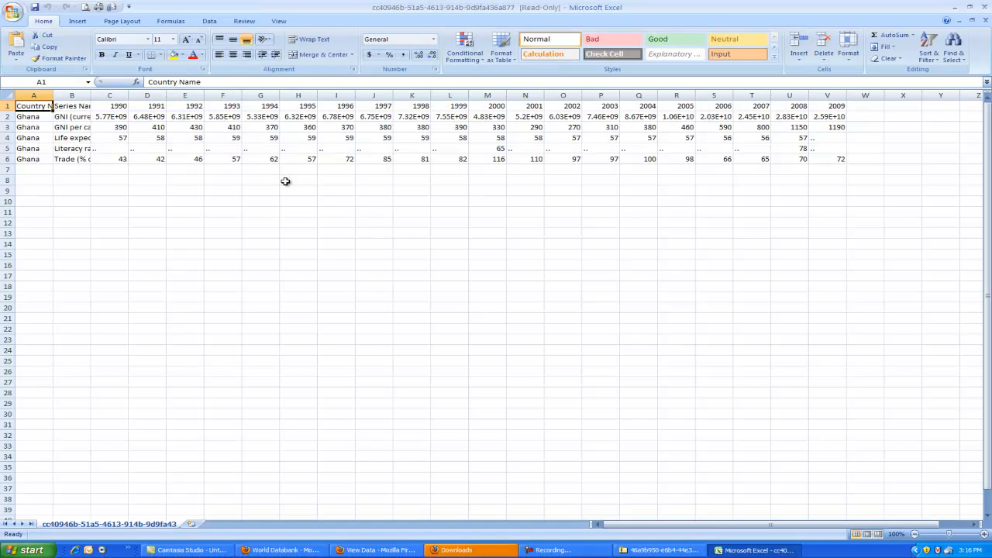
Widen the Series Name column so the full series names show
drag(91, 96, 275, 97)
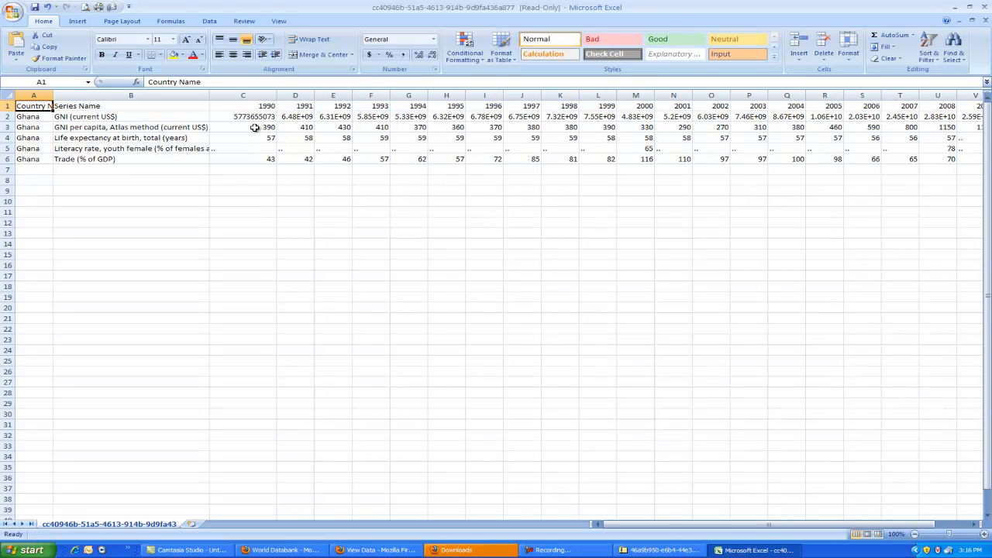
click(5, 116)
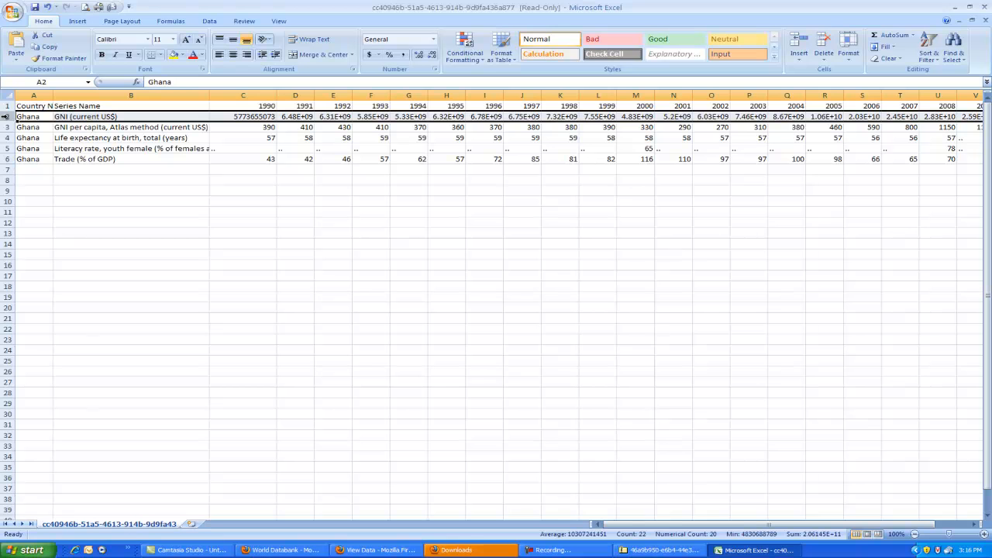
click(556, 369)
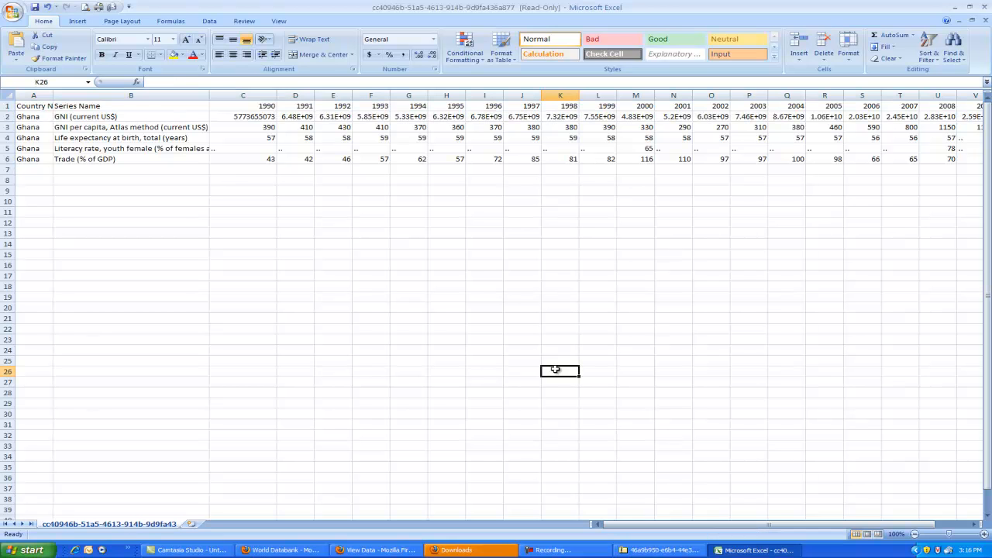